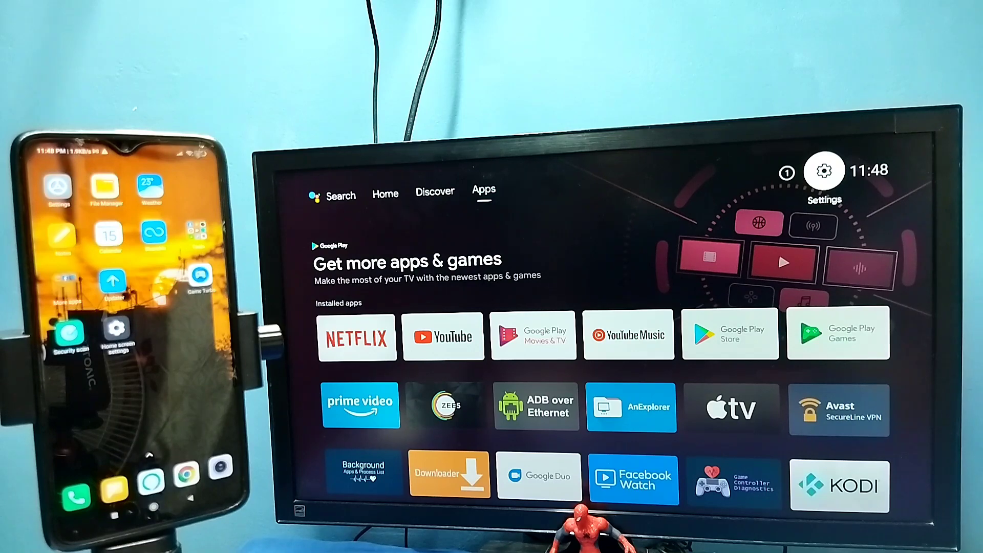
# - Browse the TV's Discover and Apps pages and check the Wi-Fi in network settings
pyautogui.press('Left')
pyautogui.press('Left')
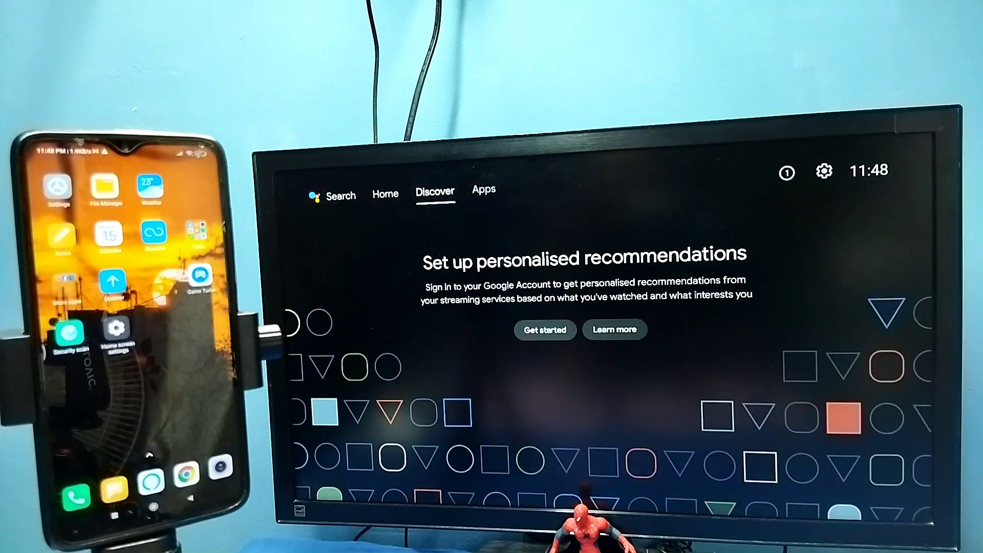
pyautogui.press('Right')
pyautogui.press('Left')
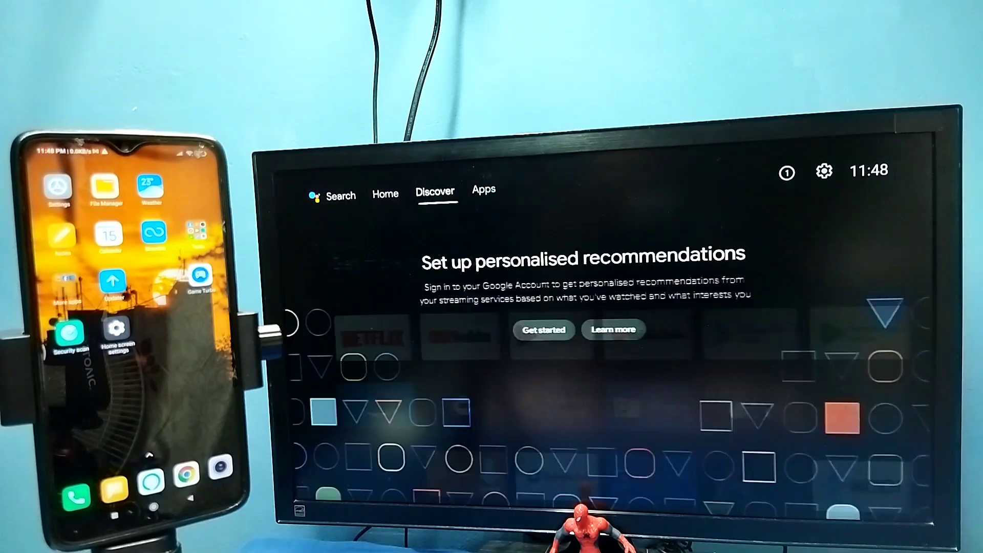
pyautogui.press('Right')
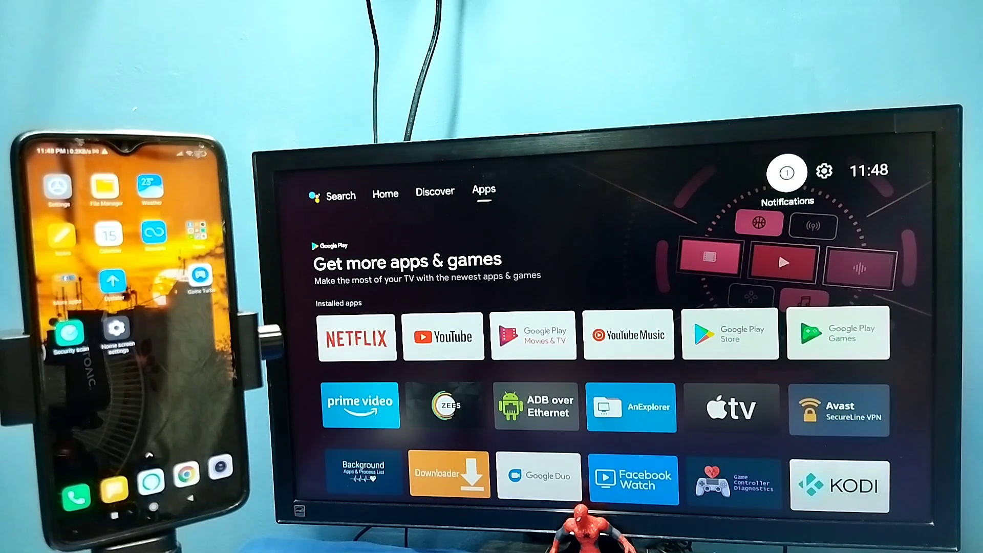
pyautogui.press('Right')
pyautogui.press('Return')
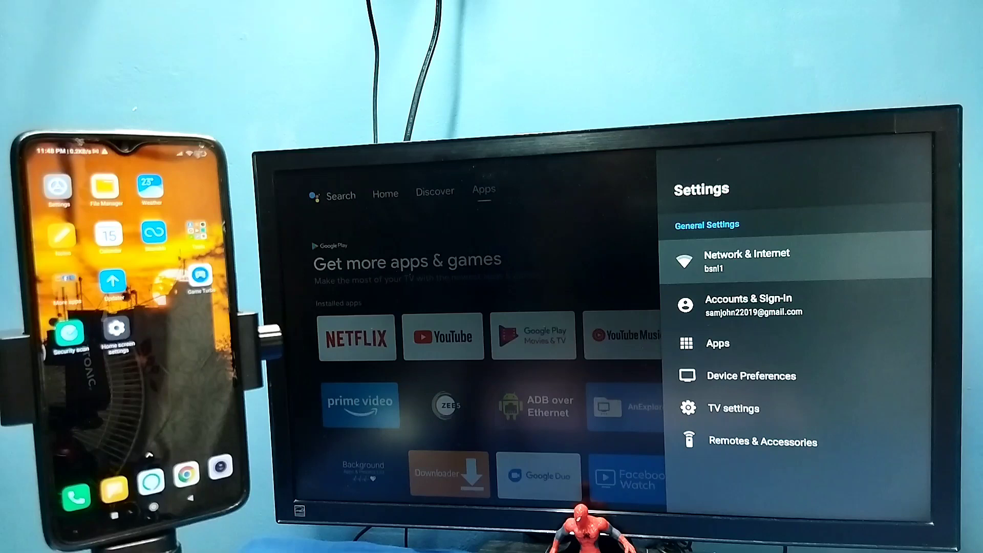
pyautogui.press('Return')
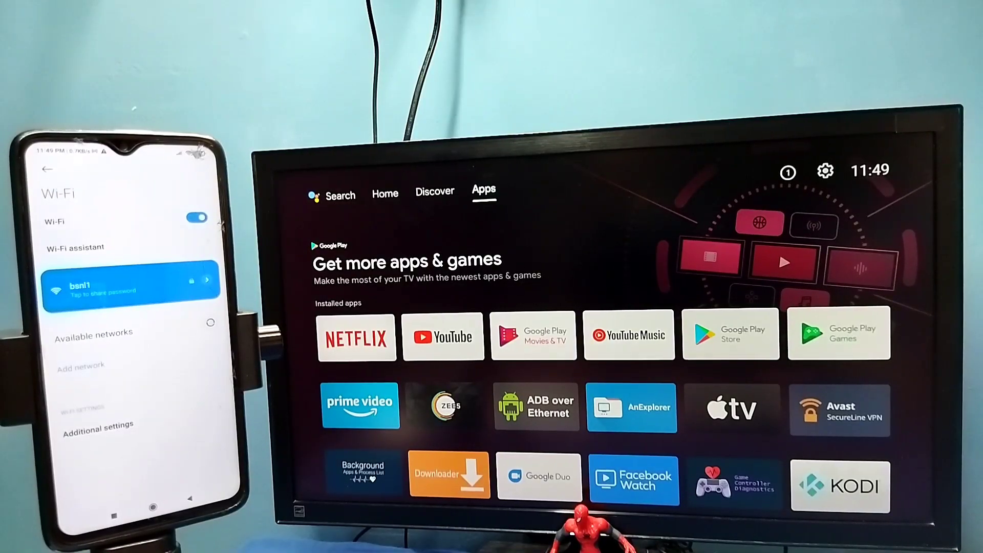
# - View the TV's notifications list, then close it
pyautogui.press('Left')
pyautogui.press('Right')
pyautogui.press('Up')
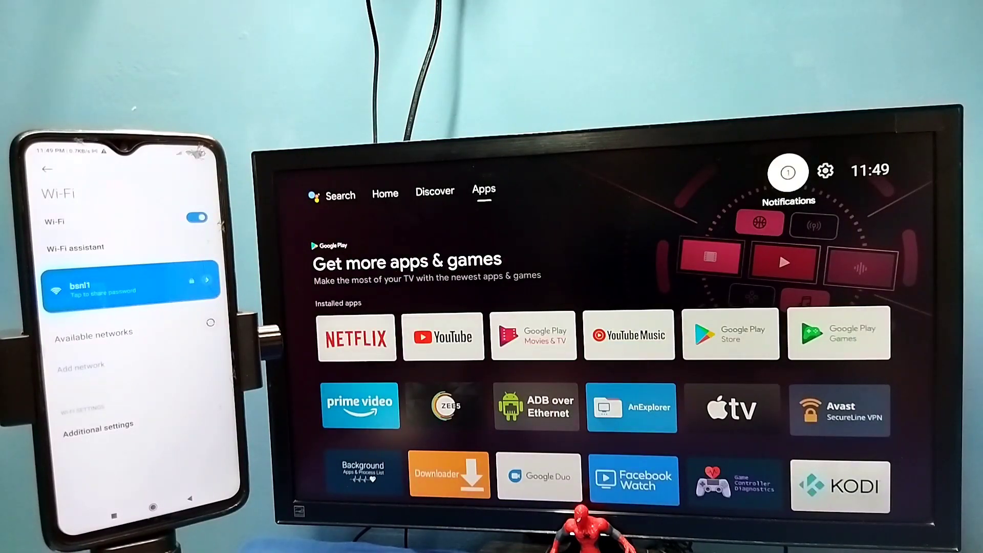
pyautogui.press('Return')
pyautogui.press('Escape')
pyautogui.press('Right')
# - Under Device Preferences > Chromecast built-in, set 'Let others control your cast media' to Always
pyautogui.press('Return')
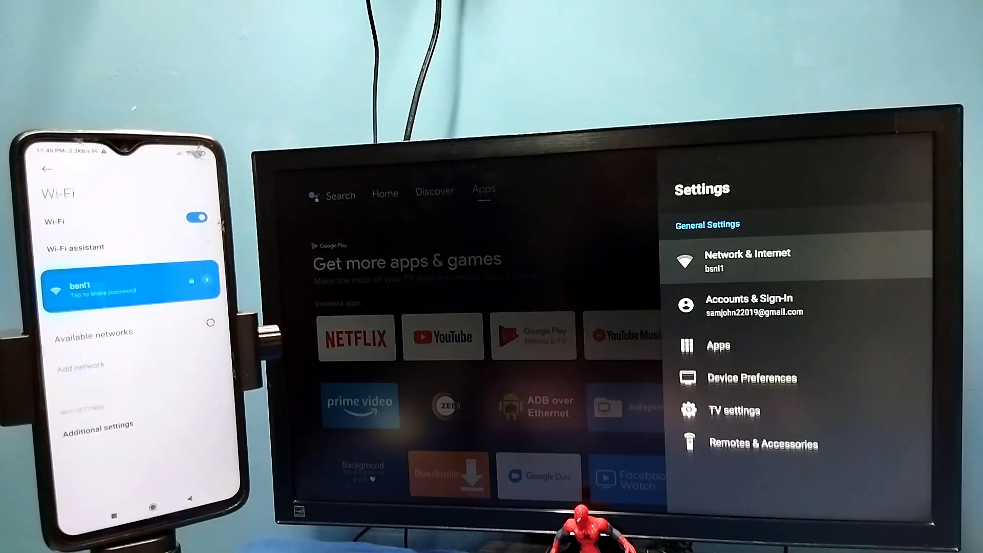
pyautogui.press('Down')
pyautogui.press('Down')
pyautogui.press('Down')
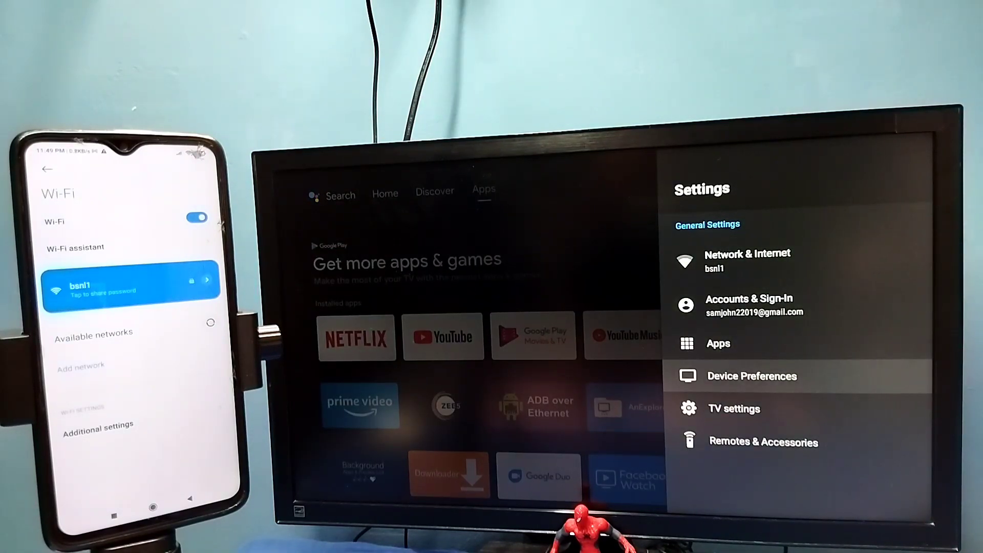
pyautogui.press('Return')
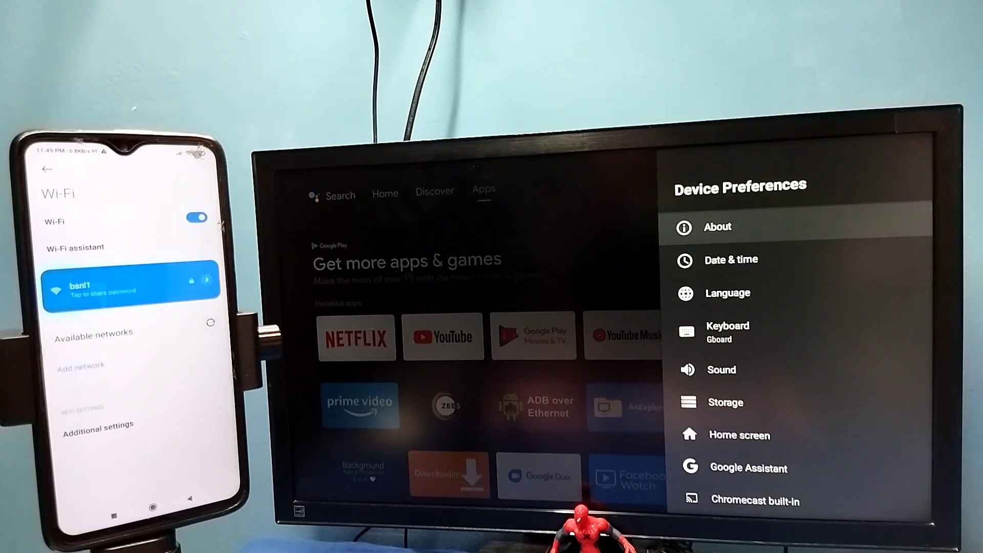
pyautogui.press('Down')
pyautogui.press('Down')
pyautogui.press('Down')
pyautogui.press('Down')
pyautogui.press('Down')
pyautogui.press('Down')
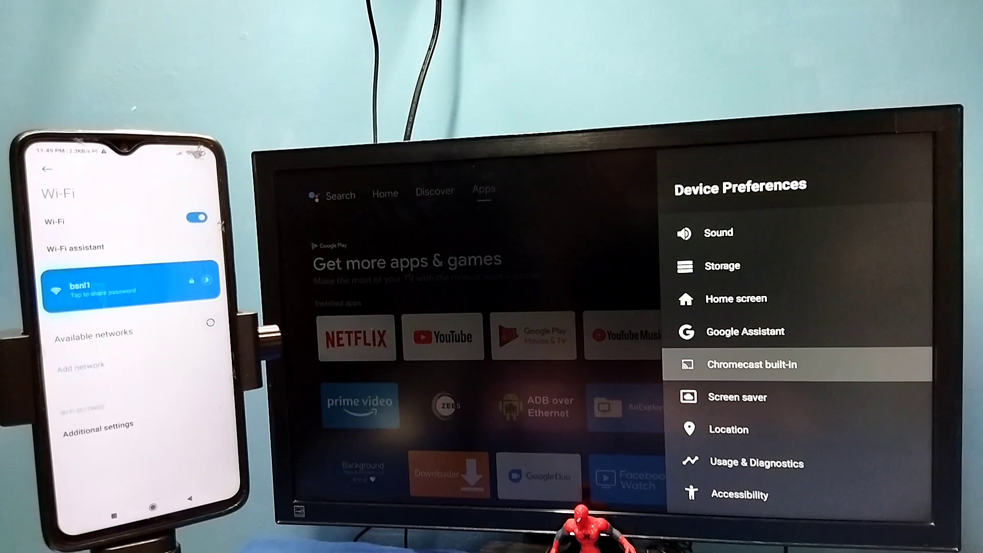
pyautogui.press('Return')
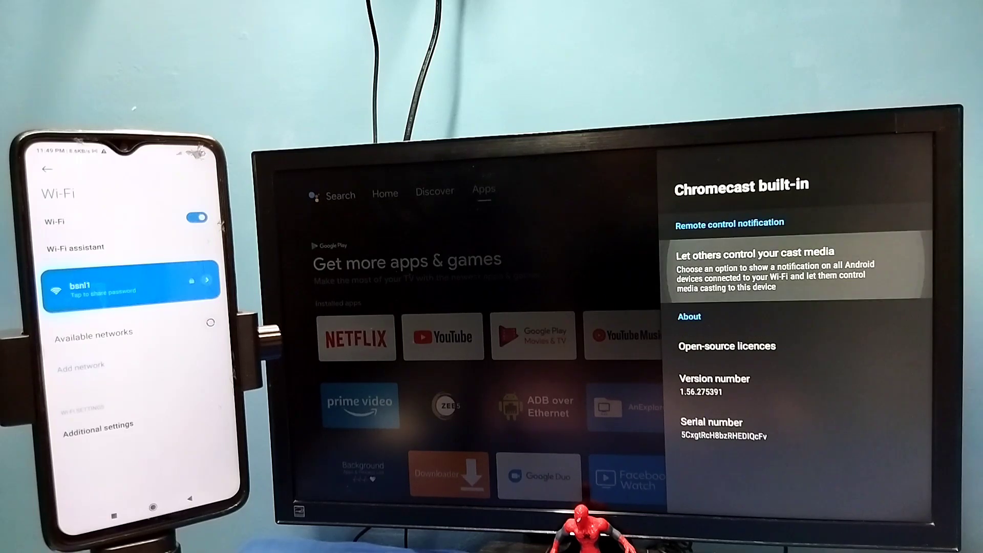
pyautogui.press('Return')
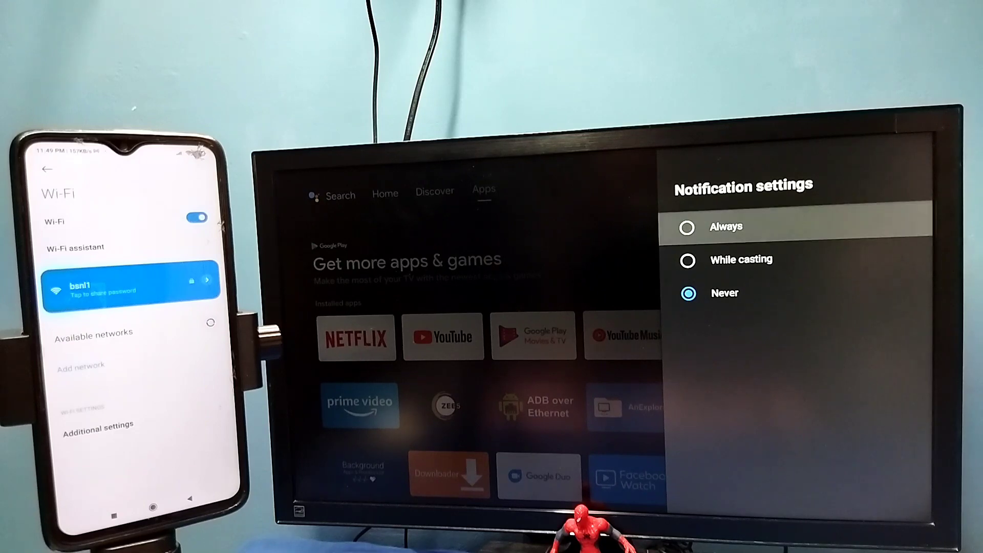
pyautogui.press('Escape')
pyautogui.press('Return')
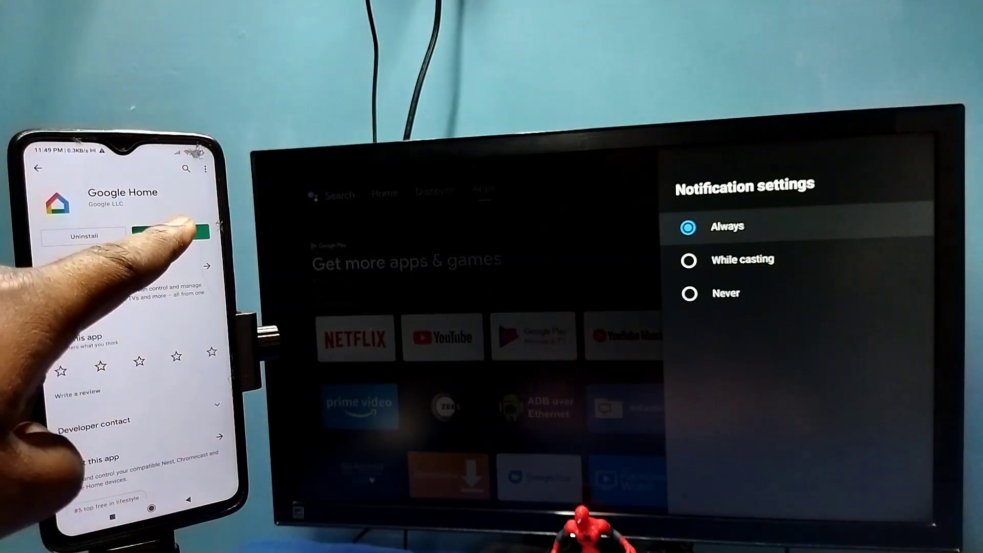
# - Launch Google Home from its Play Store page
pyautogui.click(171, 232)
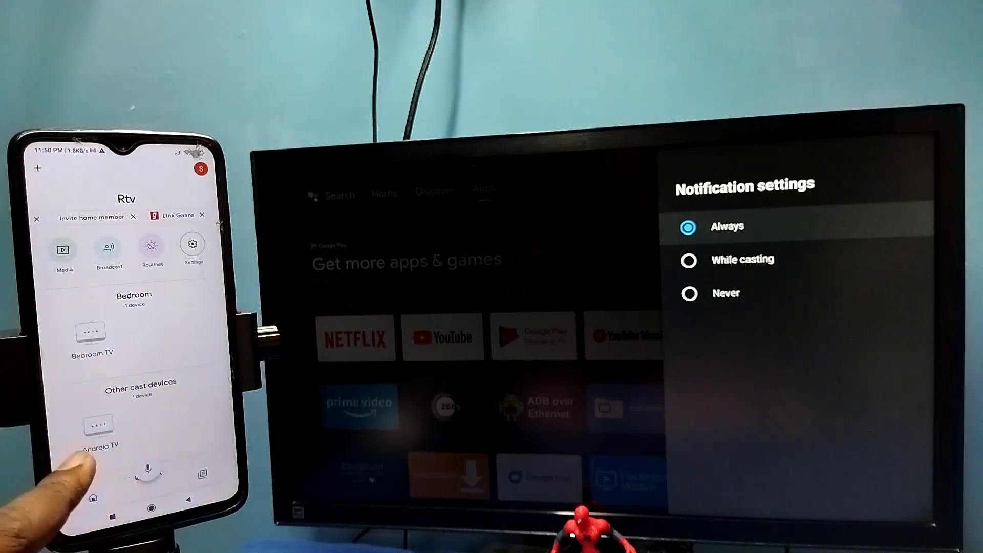
# - From the Android TV device page, cast the phone screen and allow screen capture
pyautogui.click(98, 430)
pyautogui.click(188, 500)
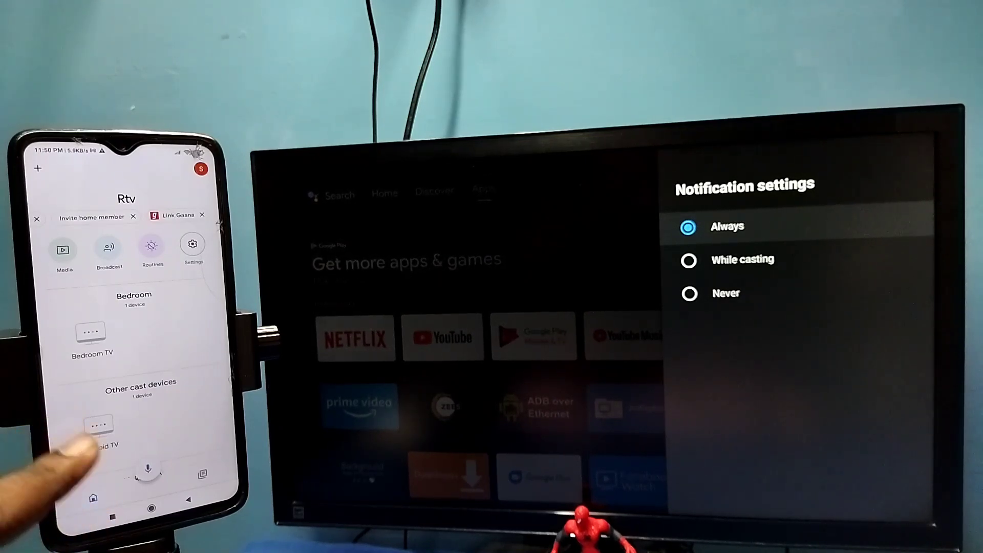
pyautogui.click(99, 425)
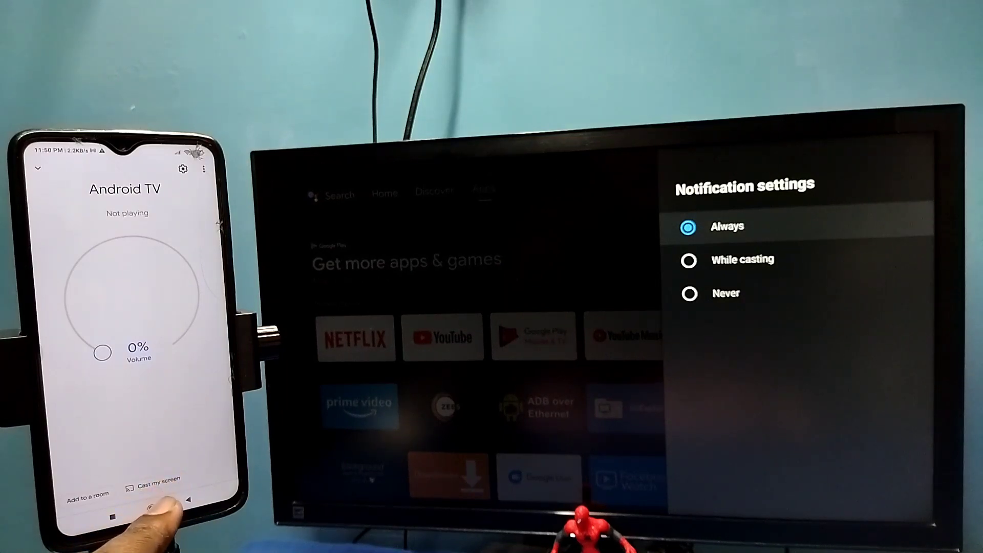
pyautogui.click(154, 482)
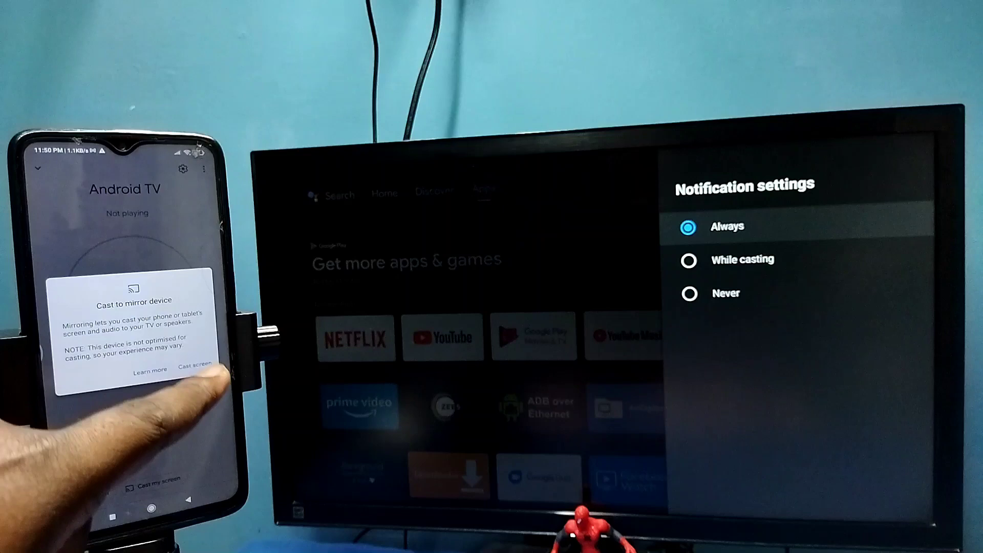
pyautogui.click(194, 364)
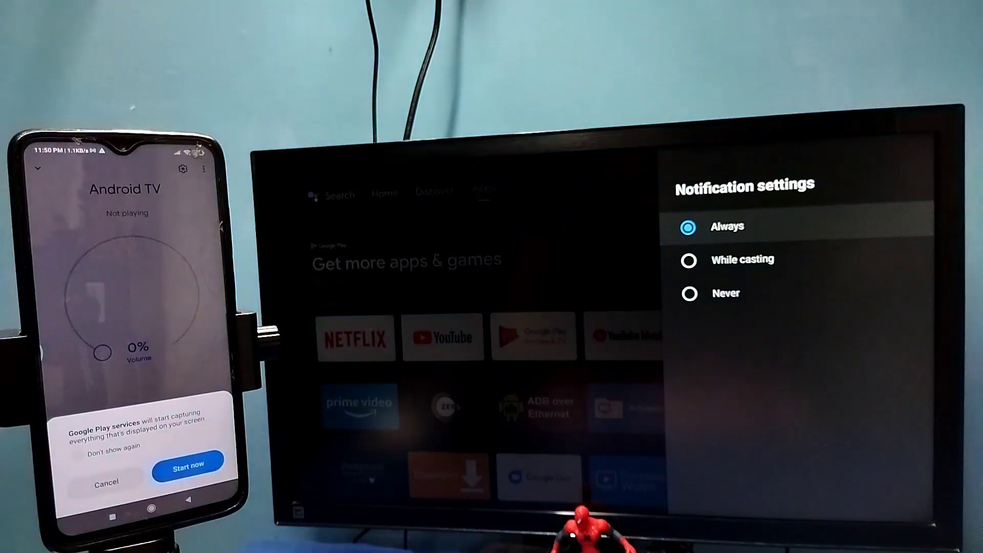
pyautogui.click(187, 466)
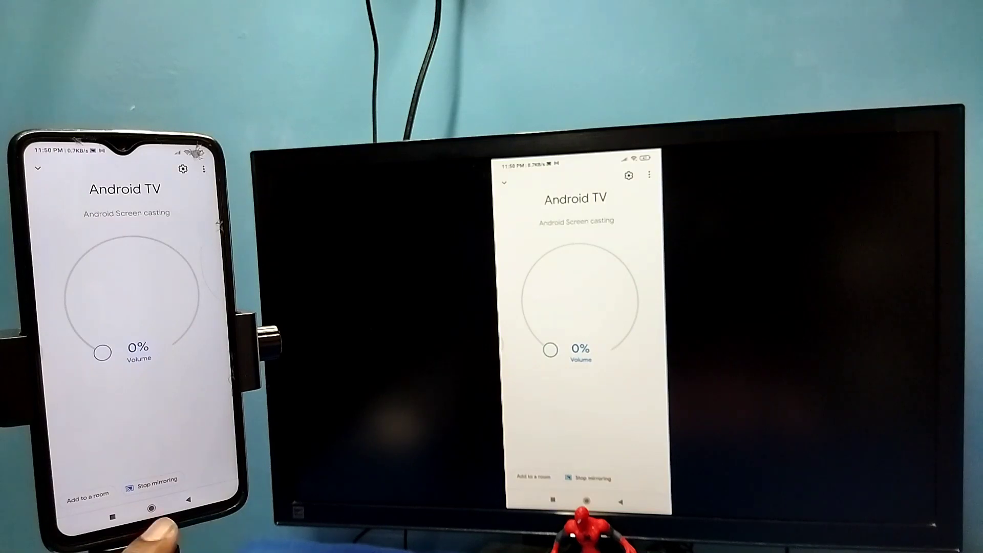
# - While mirroring, browse the phone's app list and home pages, then show recent apps
pyautogui.click(152, 508)
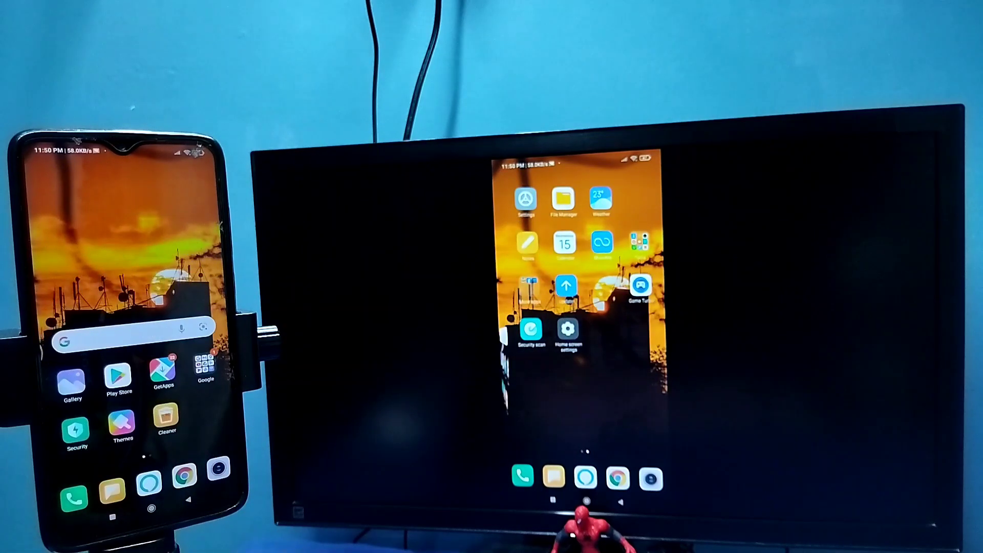
pyautogui.moveTo(153, 462); pyautogui.dragTo(153, 269)
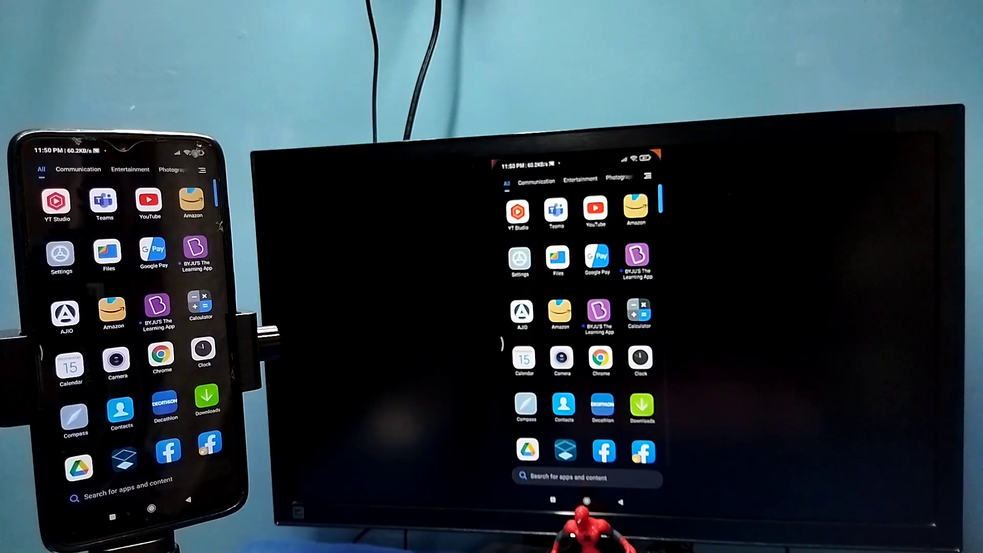
pyautogui.click(188, 500)
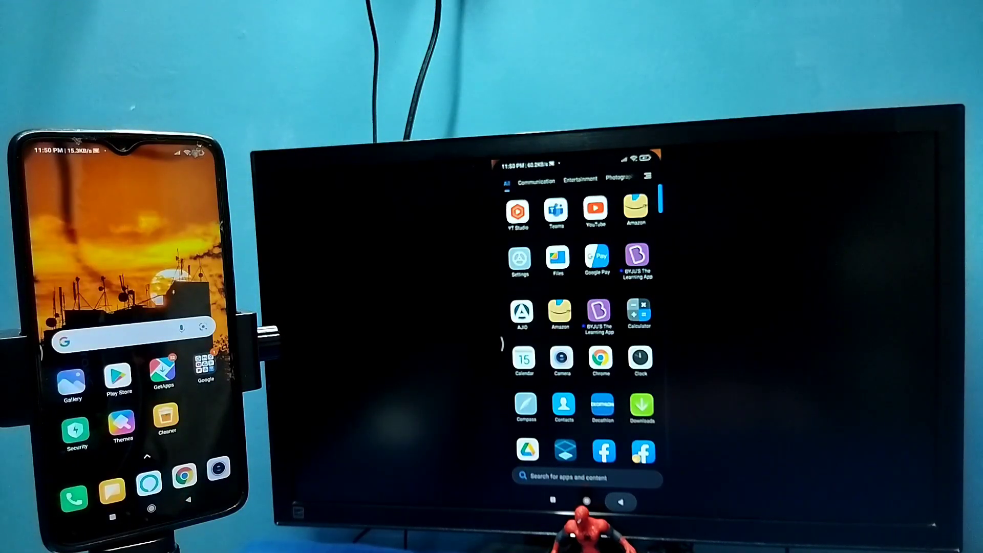
pyautogui.moveTo(192, 400); pyautogui.dragTo(62, 399)
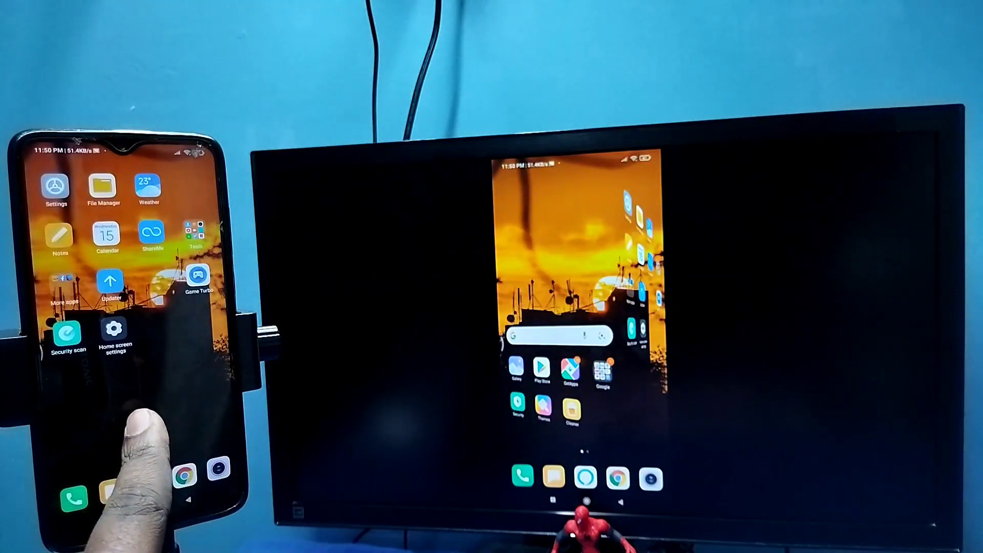
pyautogui.click(152, 509)
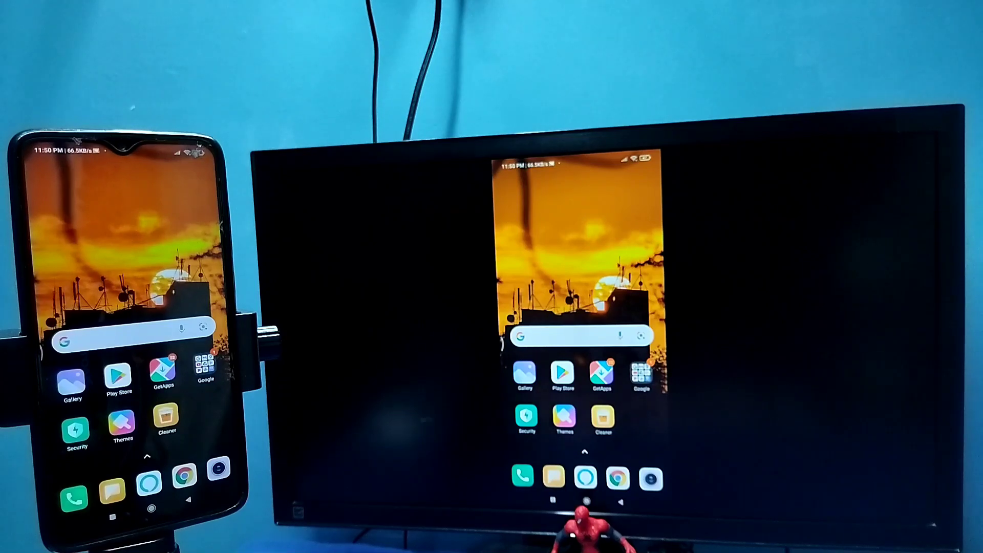
pyautogui.click(112, 517)
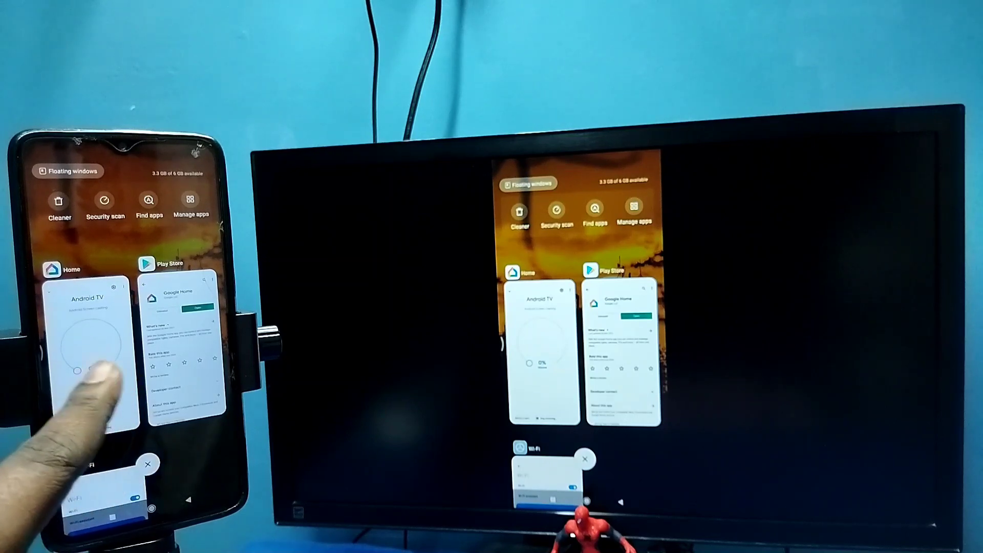
# - Stop mirroring from the Google Home card in recents and go to the home screen
pyautogui.click(91, 346)
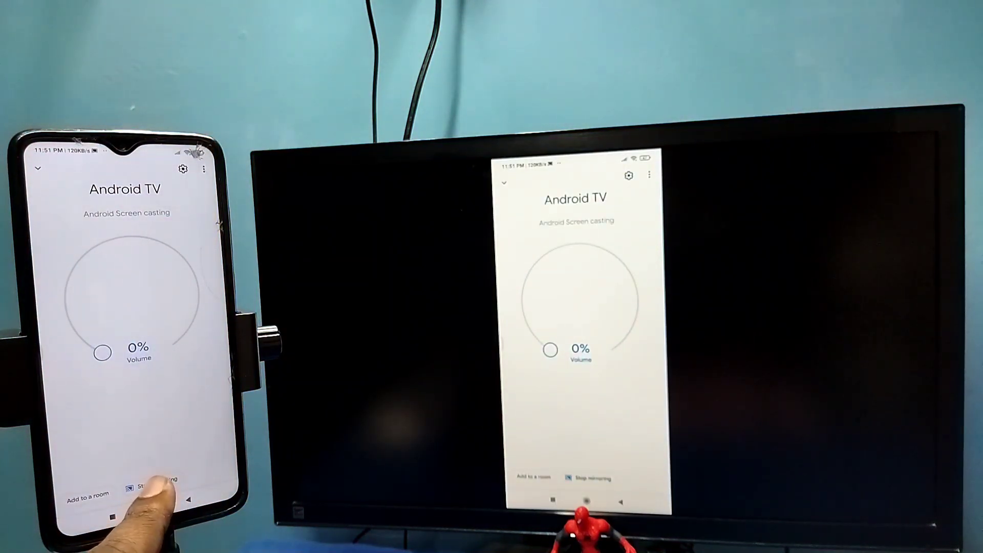
pyautogui.click(152, 482)
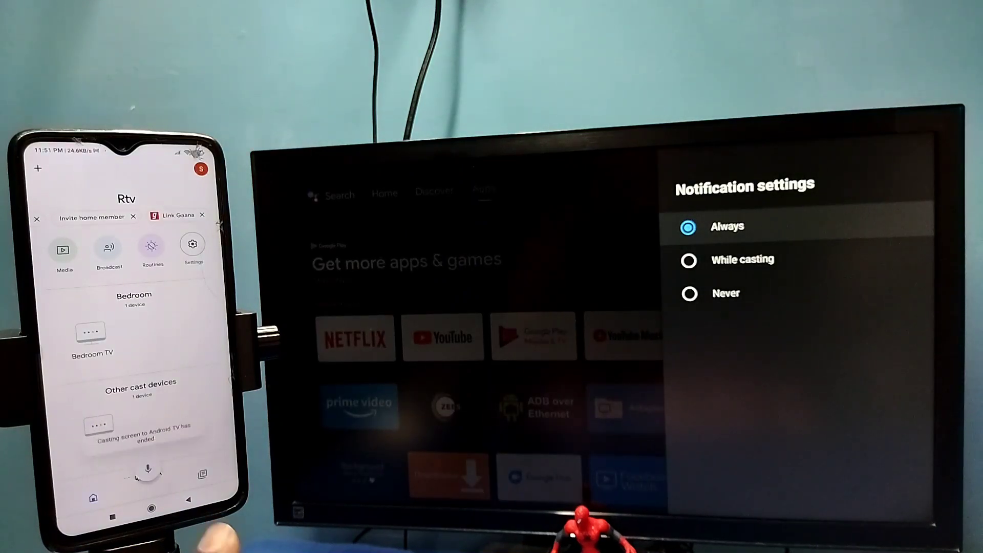
pyautogui.click(152, 509)
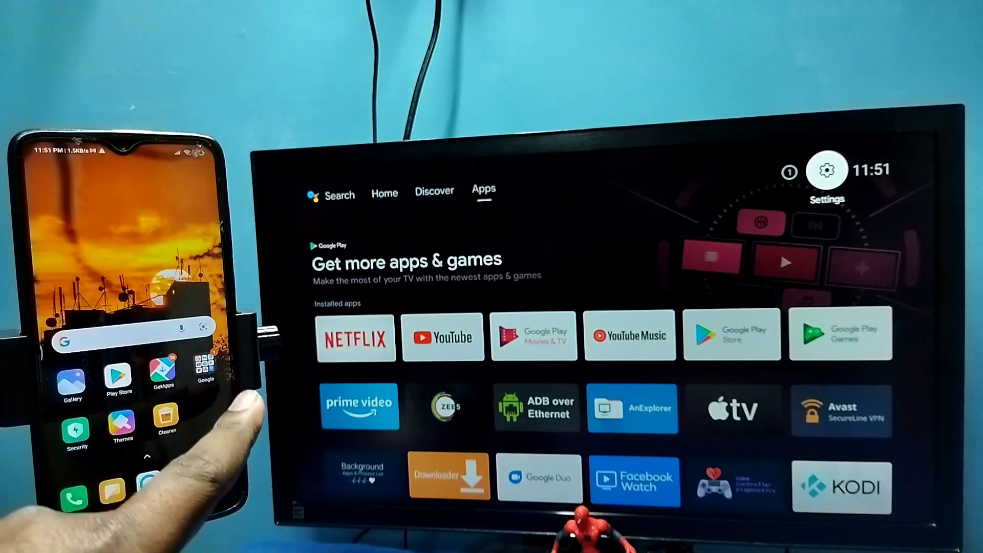
# - Open the phone's Settings > Connection & sharing > Wireless display
pyautogui.moveTo(192, 400); pyautogui.dragTo(70, 399)
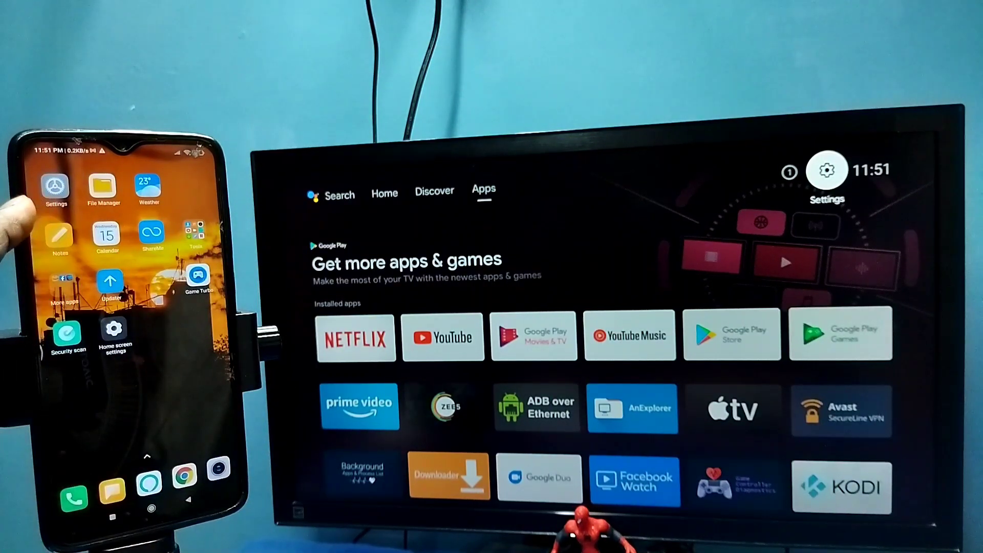
pyautogui.click(55, 188)
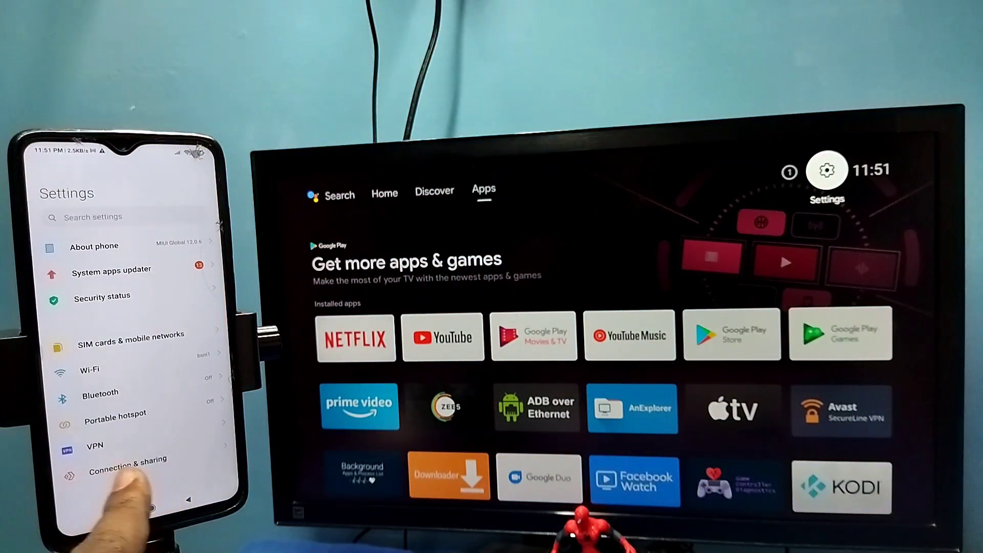
pyautogui.click(127, 465)
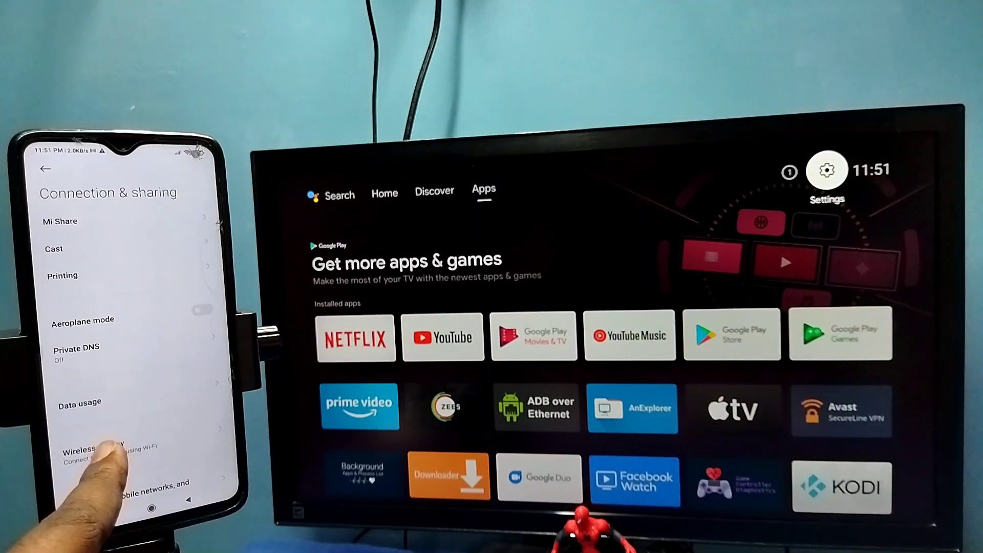
pyautogui.click(108, 453)
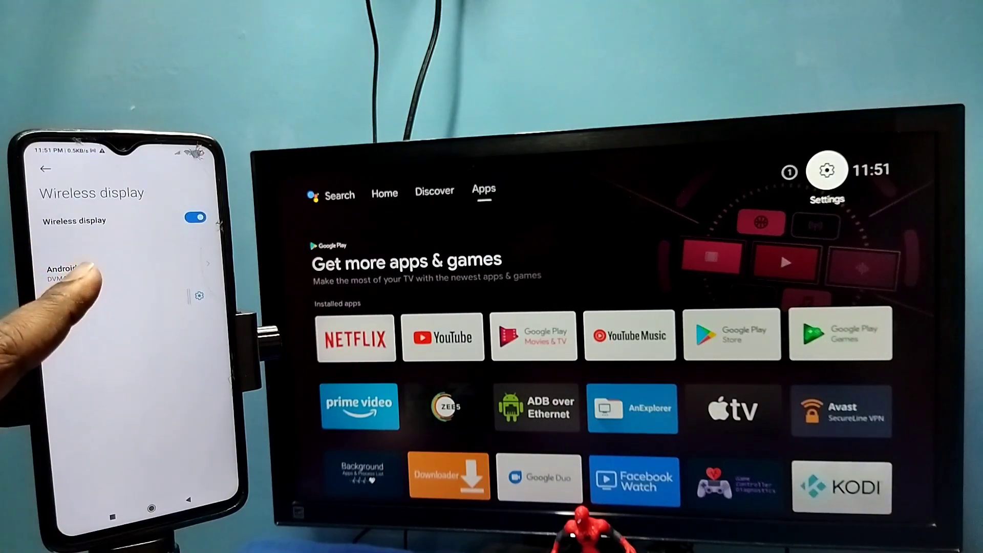
# - Connect to Android TV via Wireless display, allow capture, then browse the home screen and app list
pyautogui.click(77, 271)
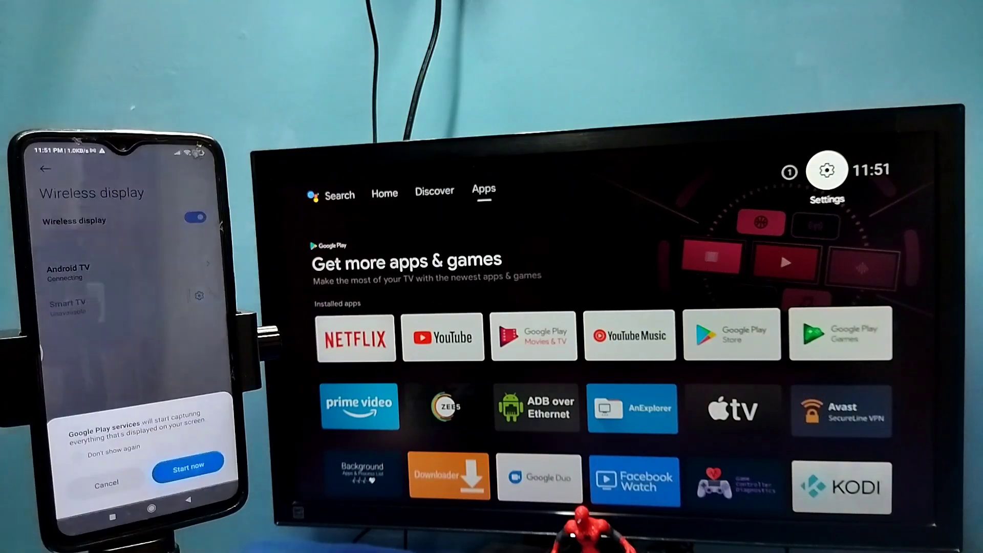
pyautogui.click(189, 464)
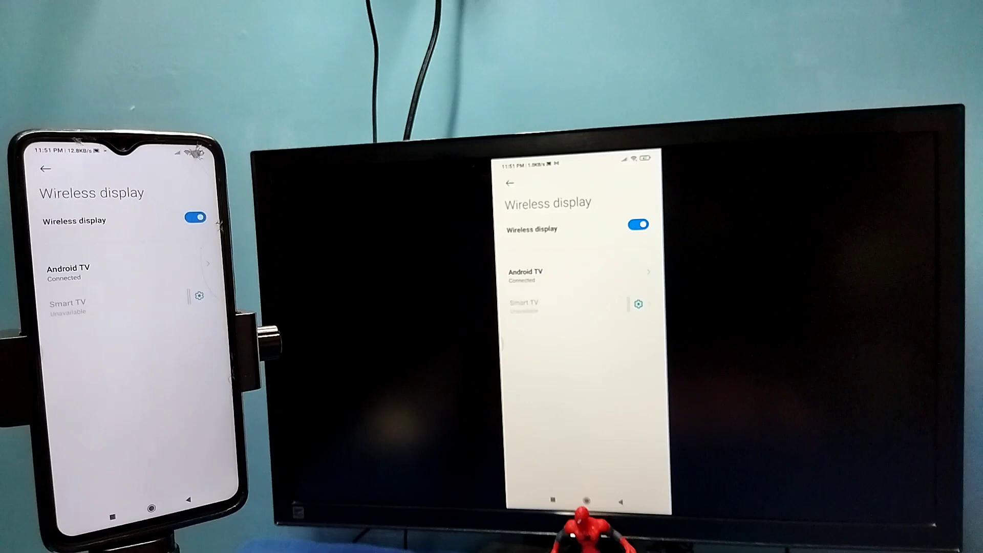
pyautogui.click(152, 509)
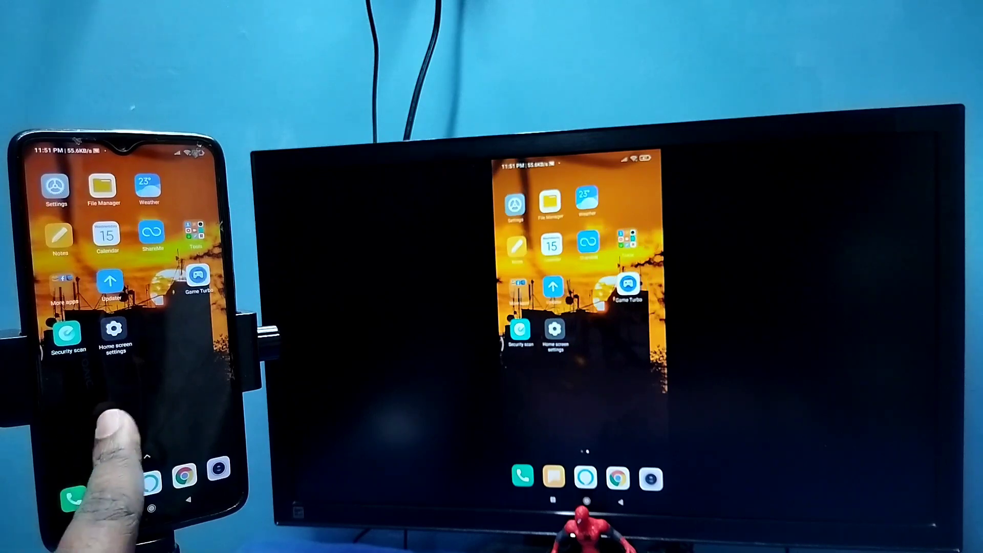
pyautogui.moveTo(153, 430); pyautogui.dragTo(154, 231)
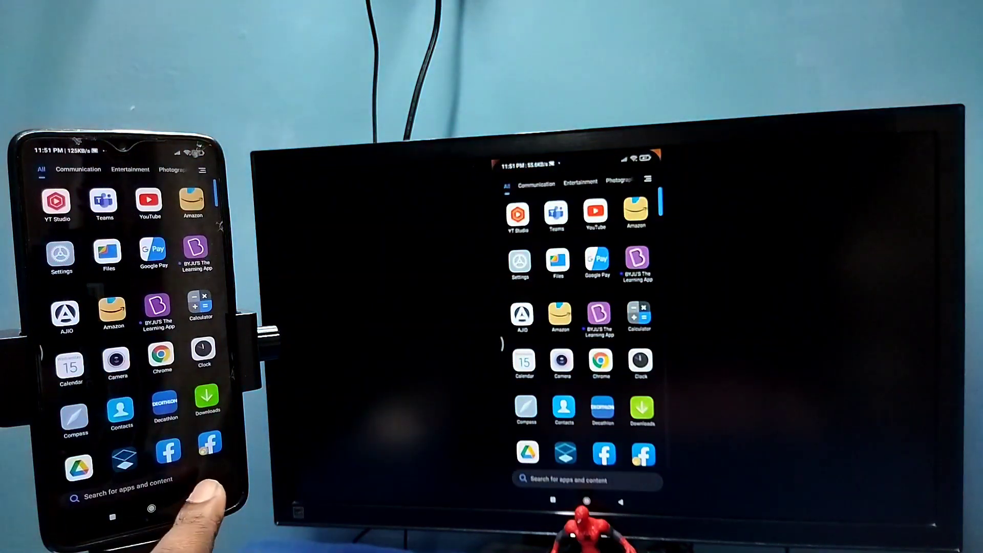
pyautogui.click(152, 508)
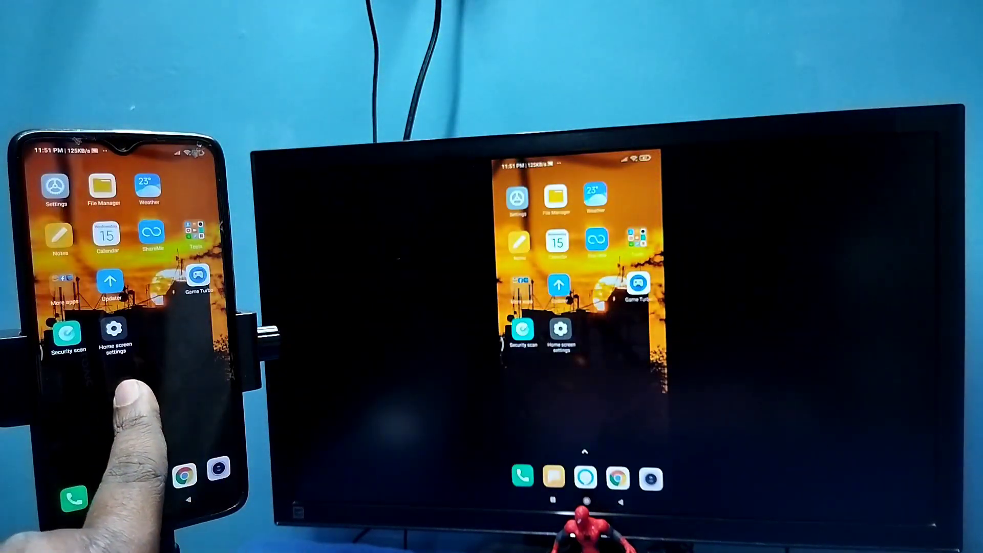
pyautogui.moveTo(62, 415); pyautogui.dragTo(193, 415)
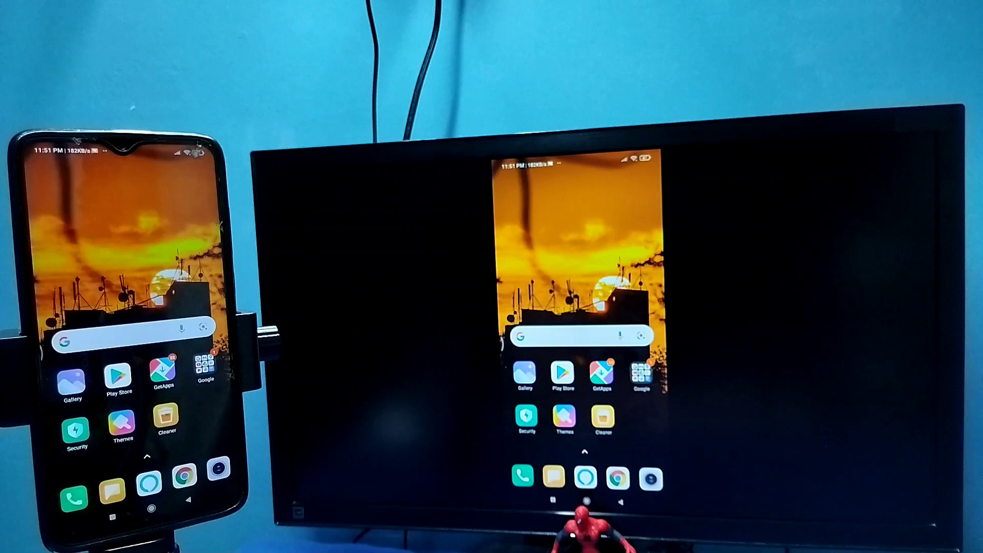
# - Disconnect Android TV in Wireless display settings and return to the home screen
pyautogui.click(112, 517)
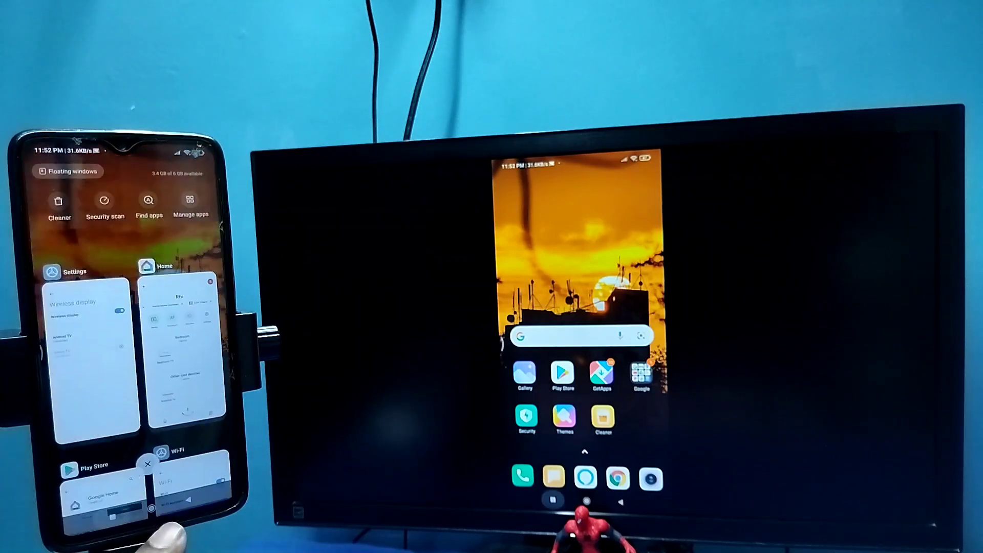
pyautogui.click(100, 361)
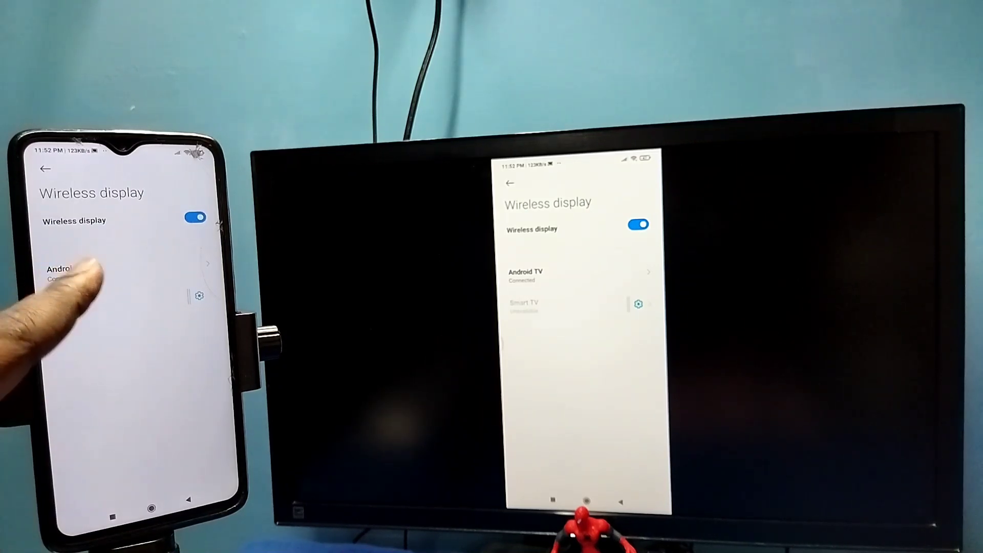
pyautogui.click(69, 272)
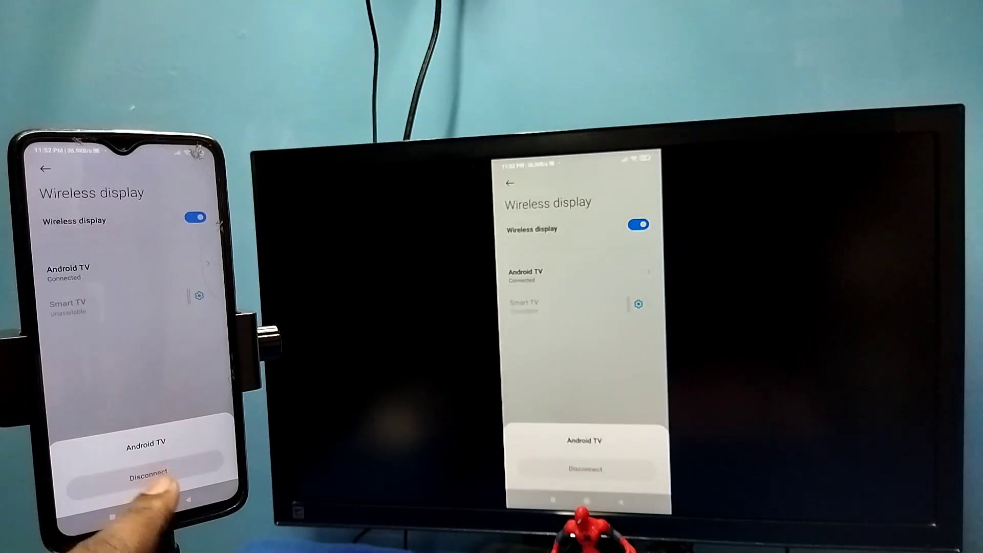
pyautogui.click(148, 474)
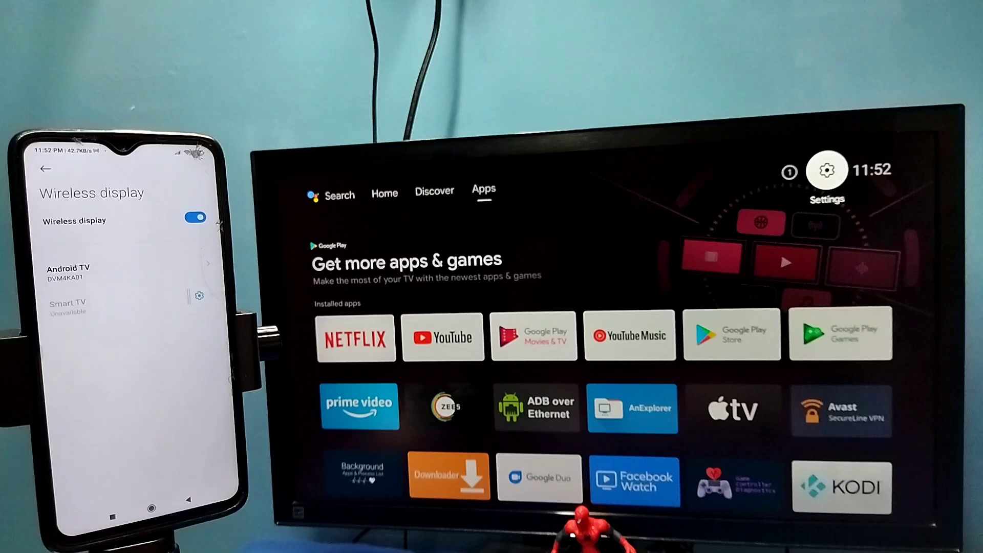
pyautogui.click(152, 509)
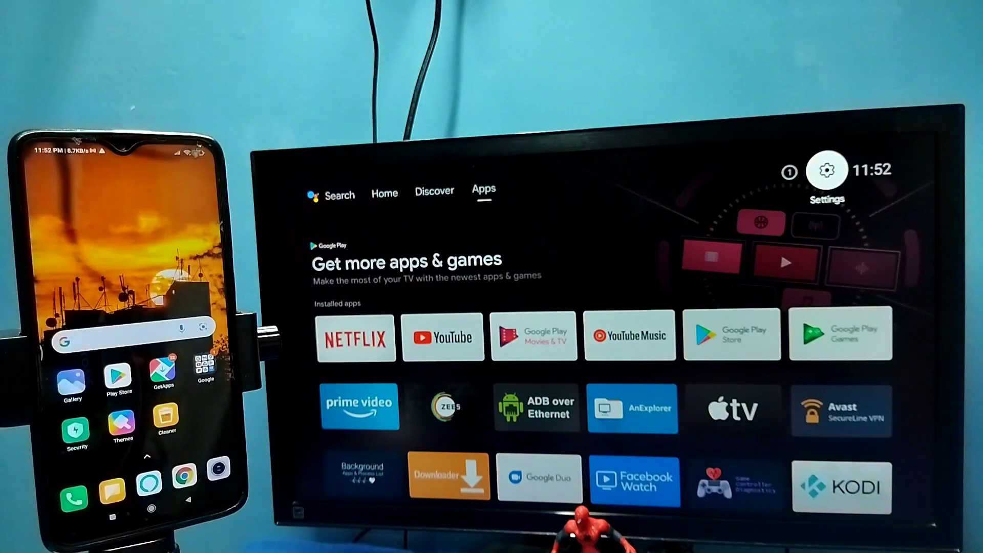